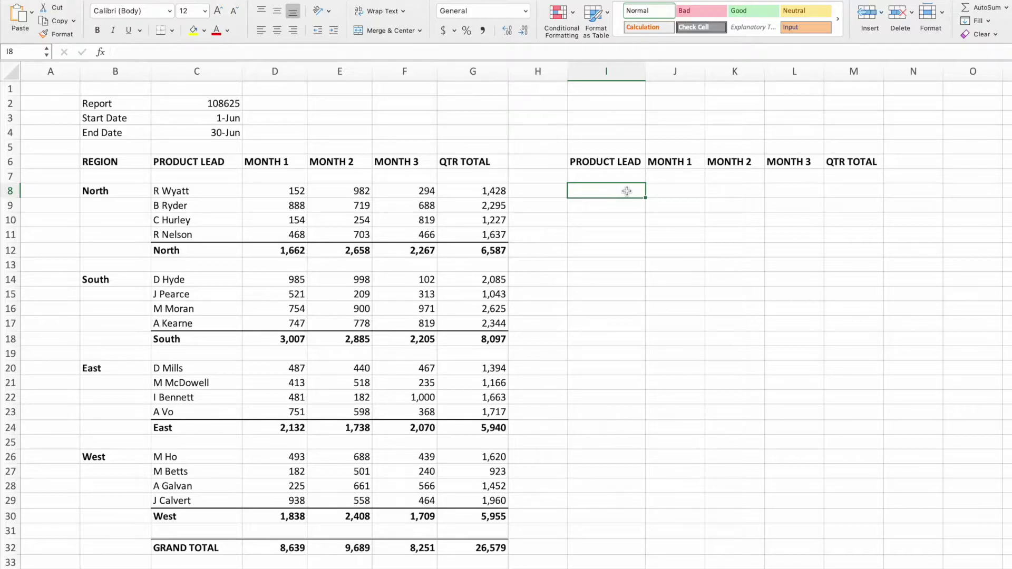
- Begin a FILTER formula in I8 using the report range C8:G32 as its array
type("=")
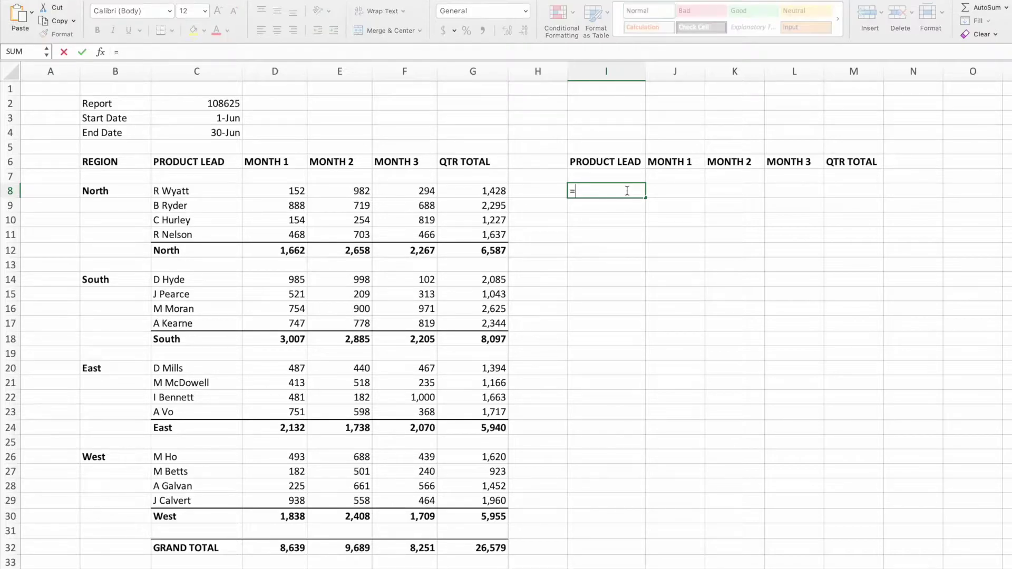
type("FILTER")
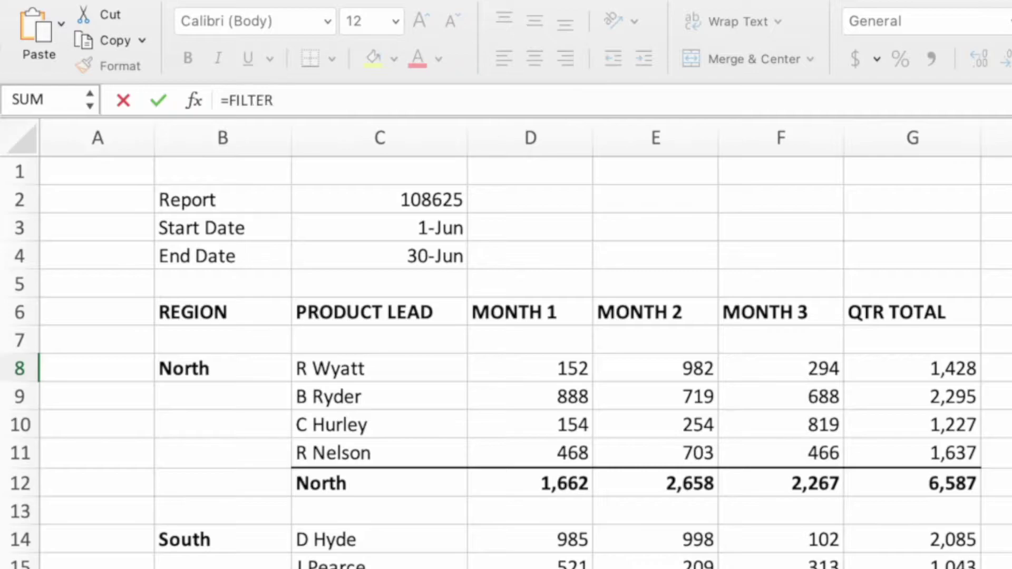
type("(")
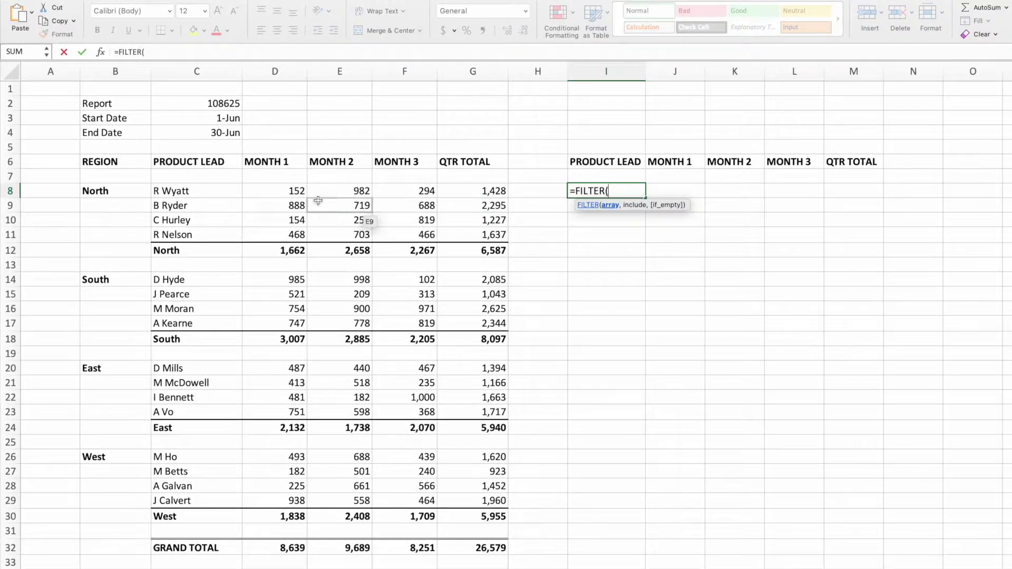
left_click_drag(207, 187, 481, 548)
type(",")
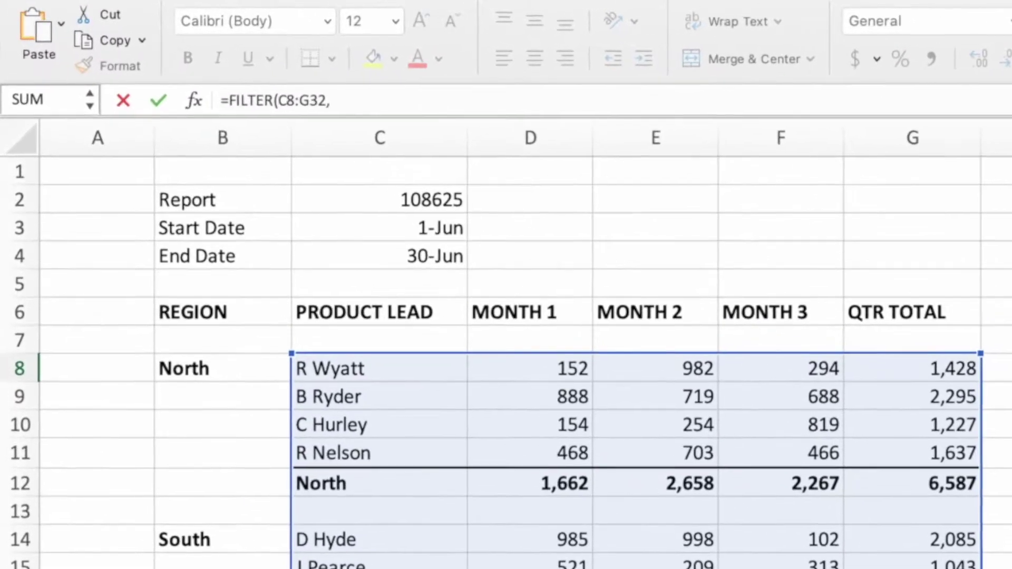
- Add MOD(ROW(C8:C32),6) as the start of the FILTER's include condition
type("MOD(")
type("ROW(")
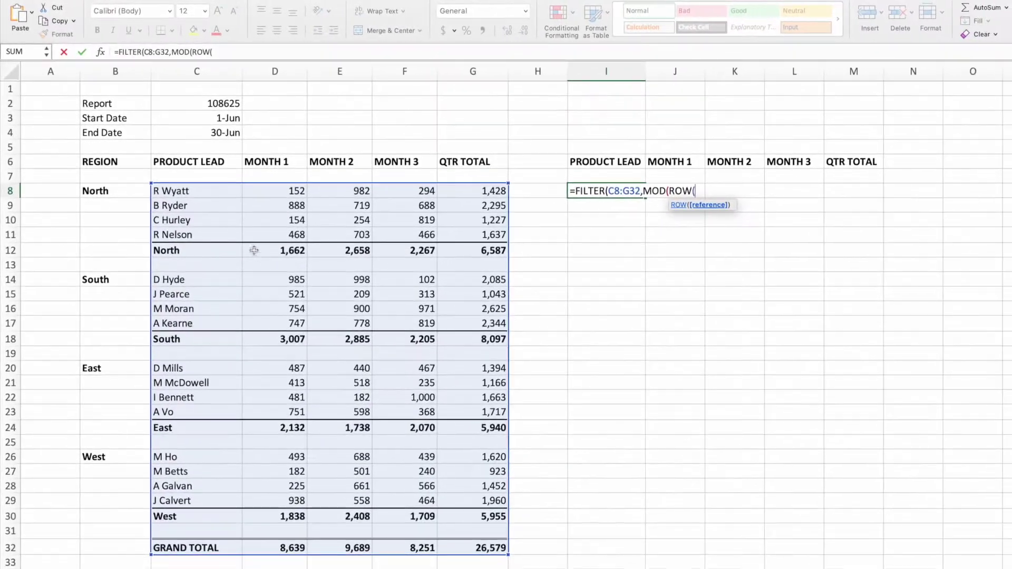
left_click_drag(221, 193, 229, 546)
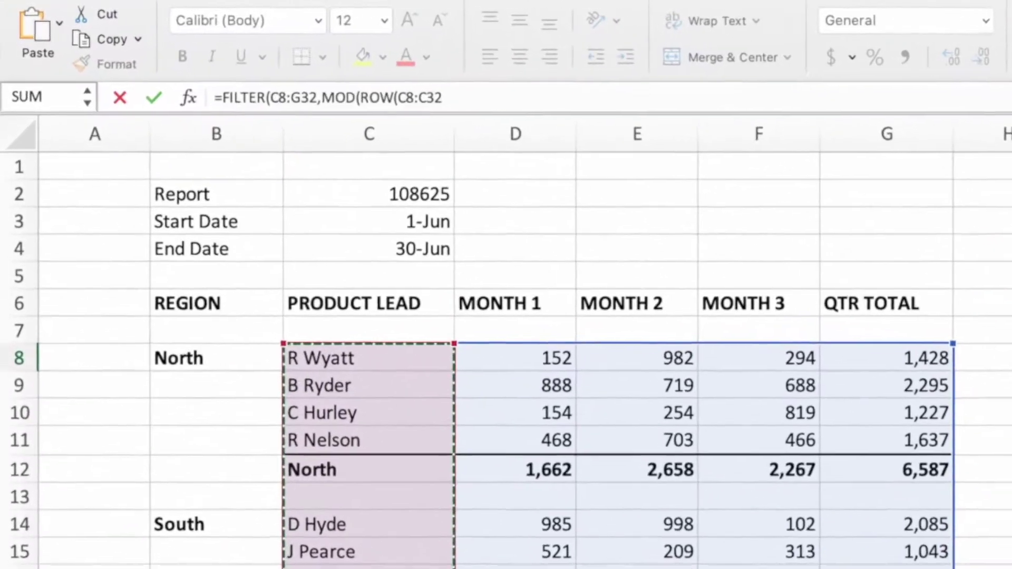
type(")")
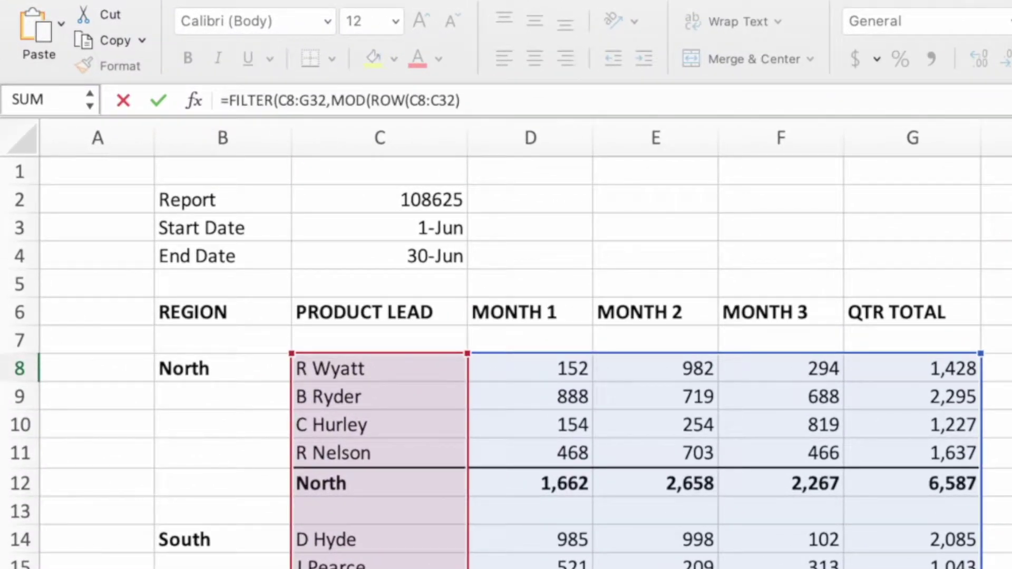
type(",6)")
- Complete the condition as =MOD(ROW(C12),6) to match the North subtotal row
type("=MOD(")
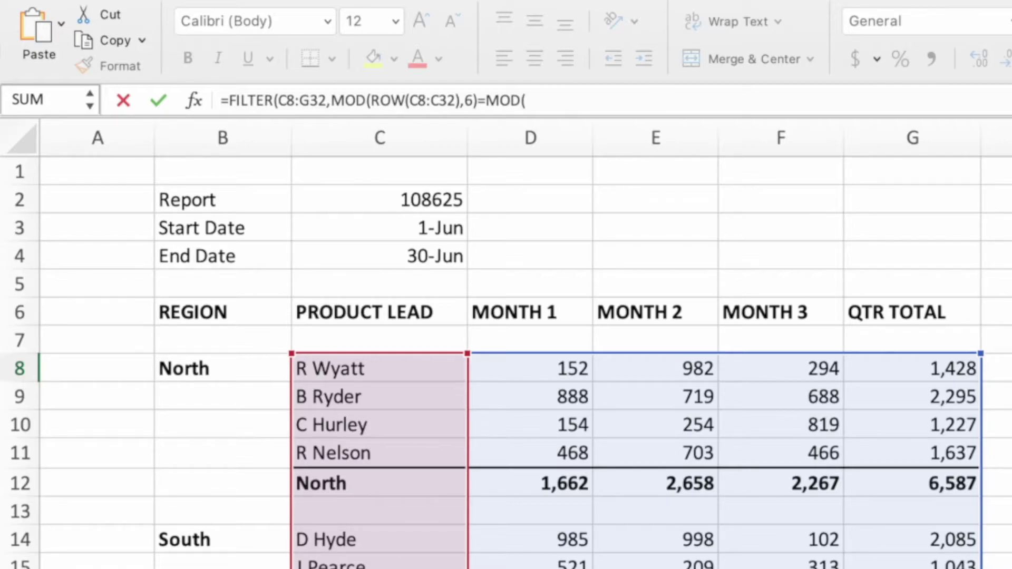
type("ROW(")
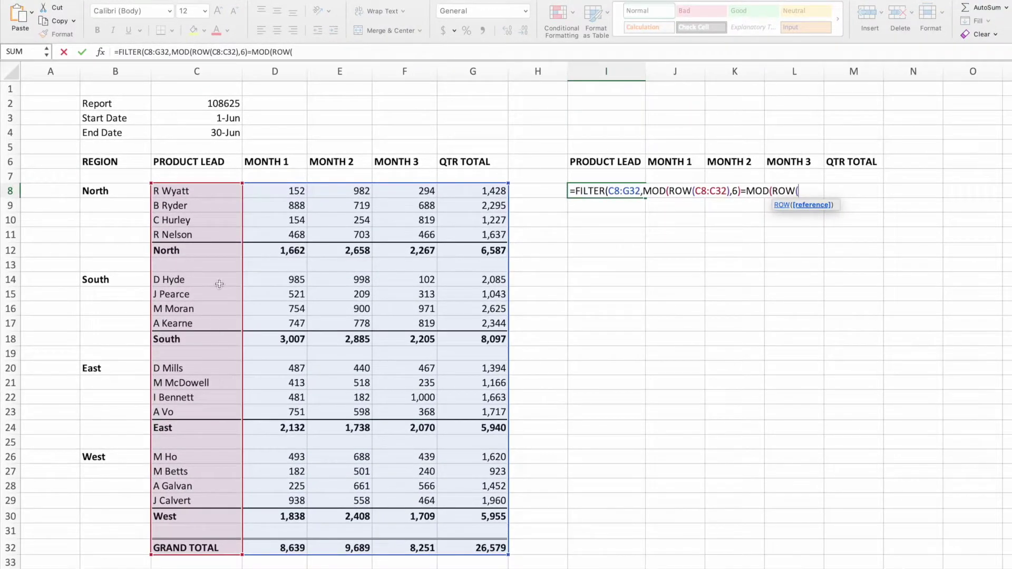
left_click(219, 248)
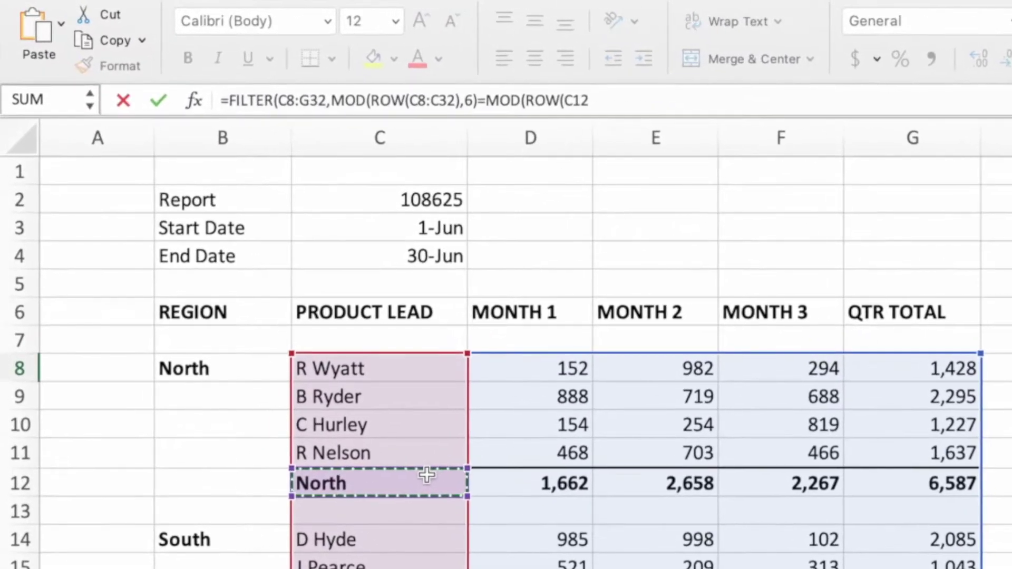
type("),6")
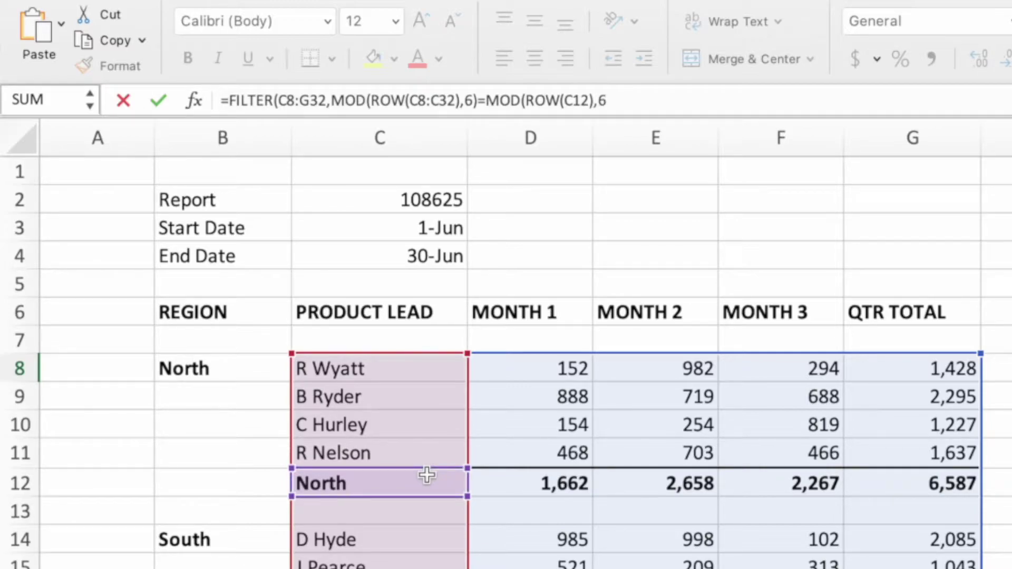
type(")")
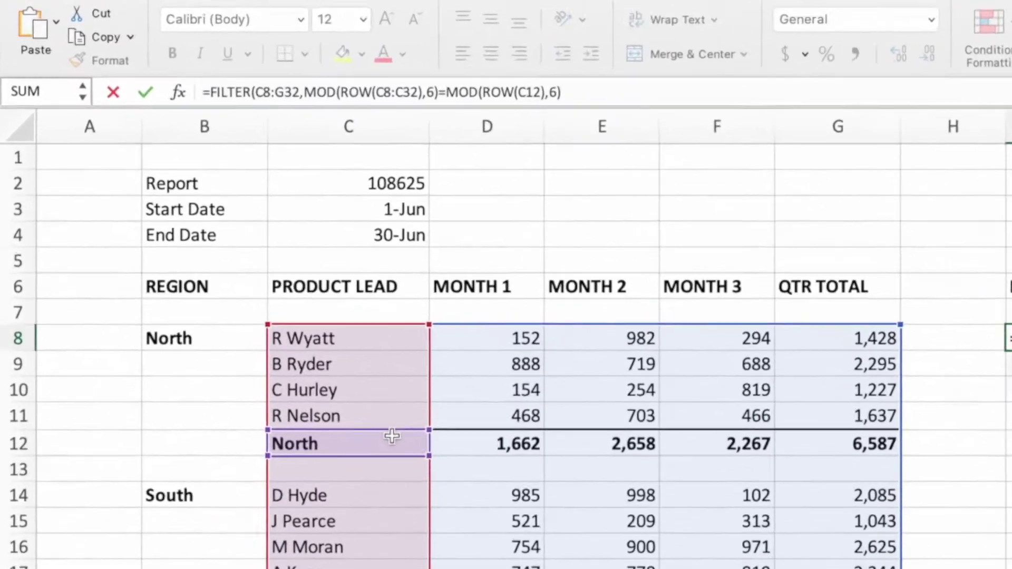
type(",")
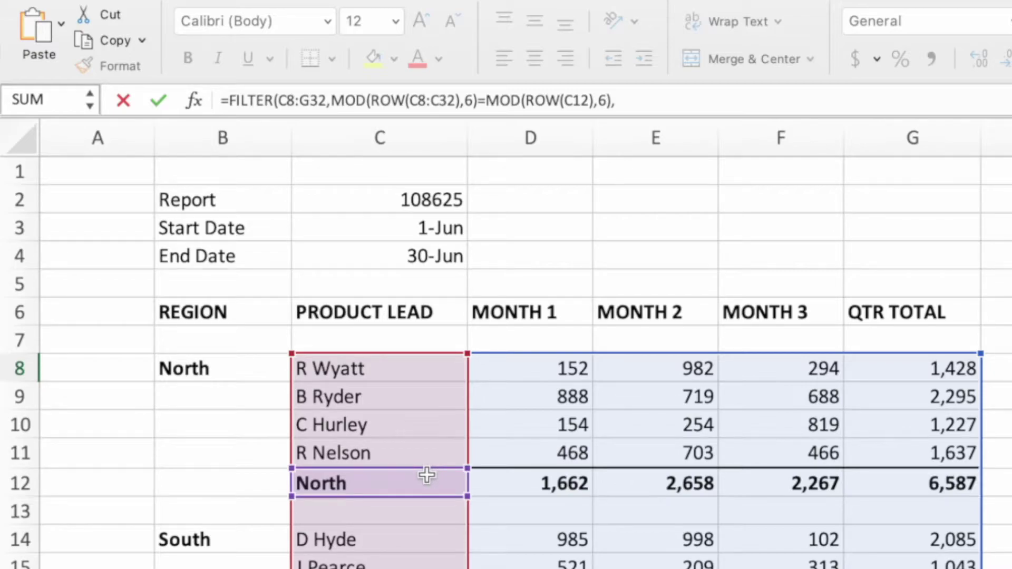
- Close the FILTER with a "no value" fallback and commit it
type("\"no value\")")
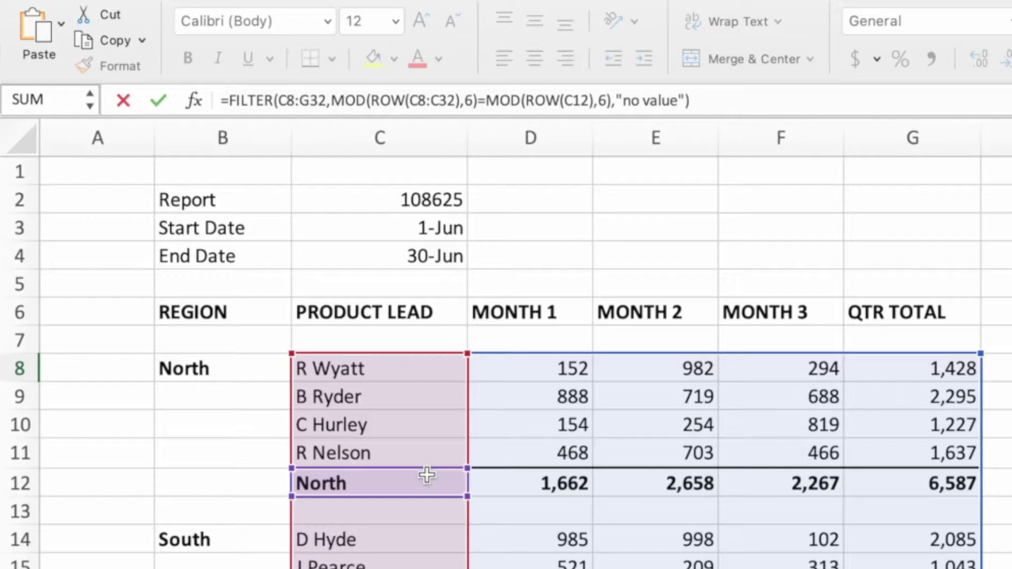
key("Return")
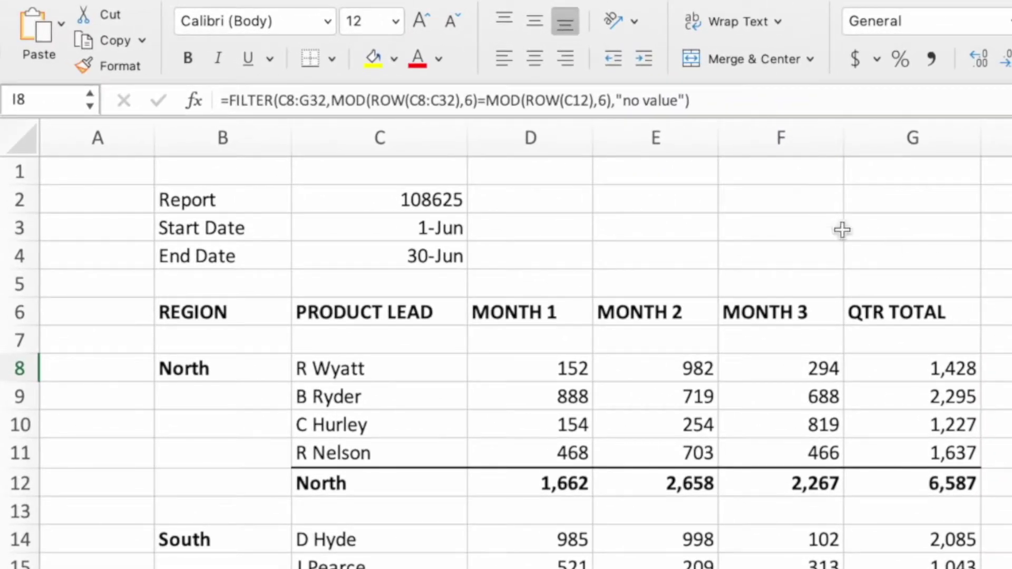
- Wrap the MOD comparison in parentheses and append +() for a second OR condition
left_click(333, 100)
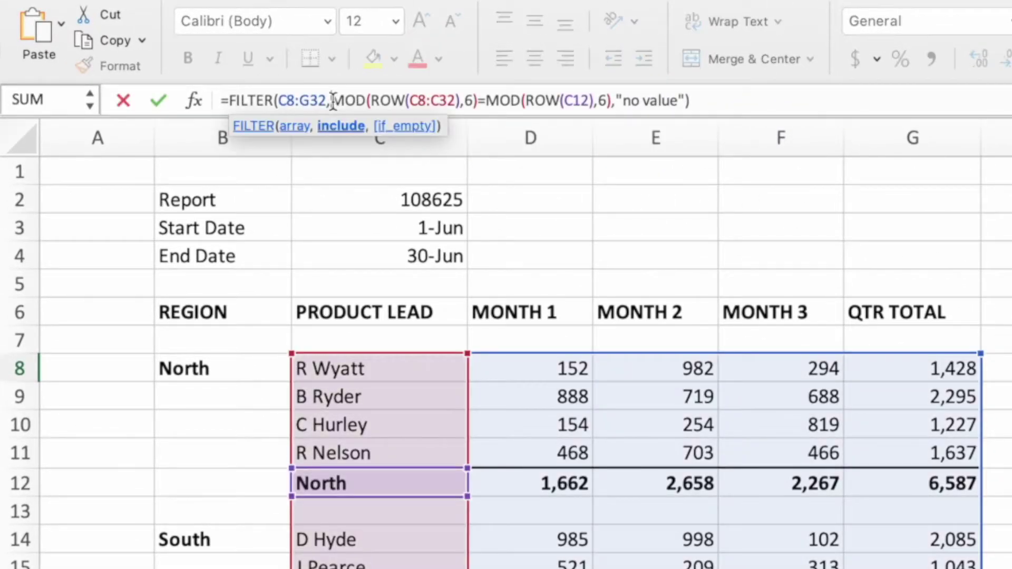
type("(")
left_click(614, 101)
type(")+")
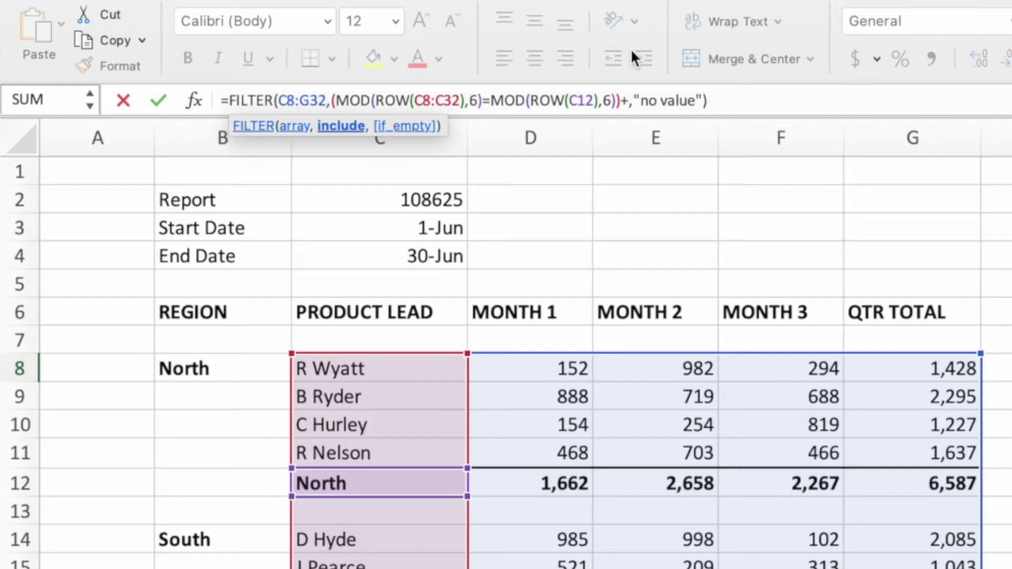
type("()")
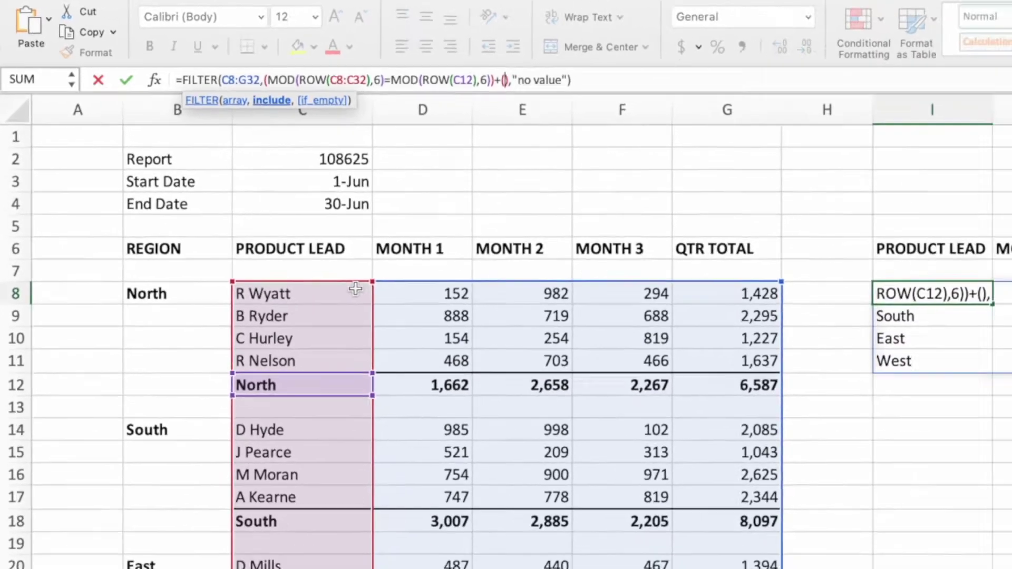
- Fill the second condition with C8:C32="Grand Total" and commit the formula
left_click_drag(461, 366, 440, 467)
left_click_drag(228, 243, 226, 544)
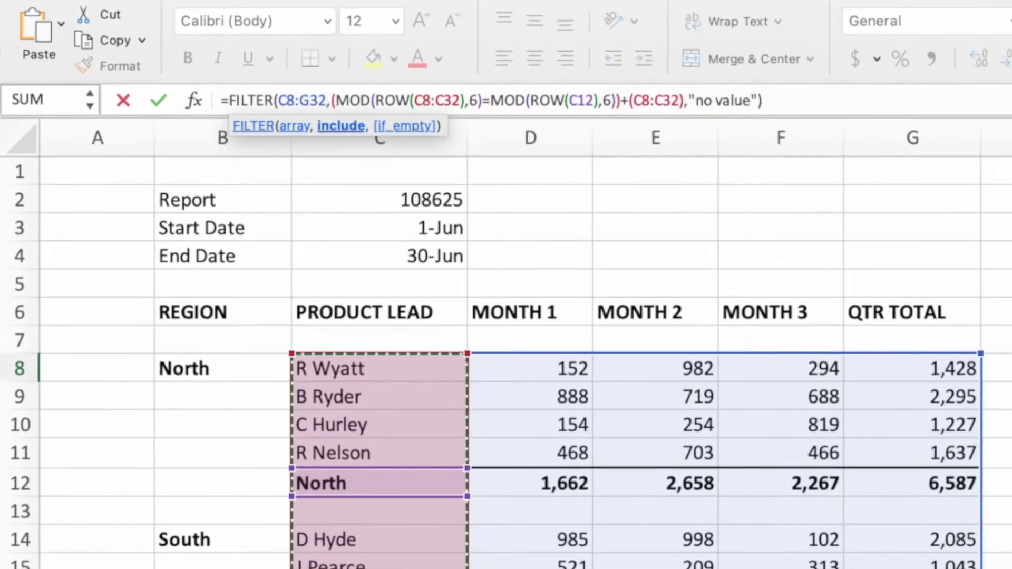
type("=\"Grand Total")
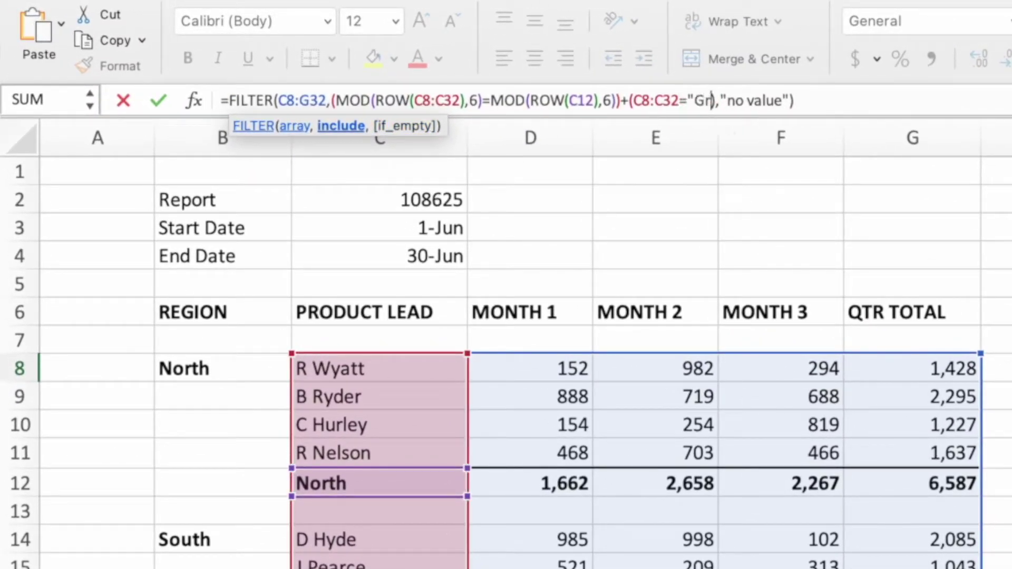
type("\"")
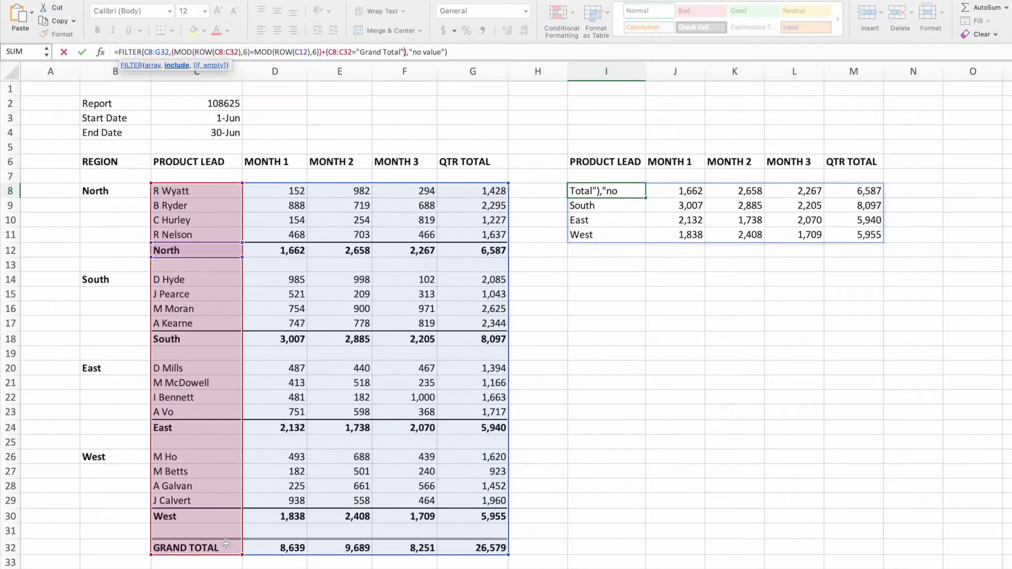
key("Return")
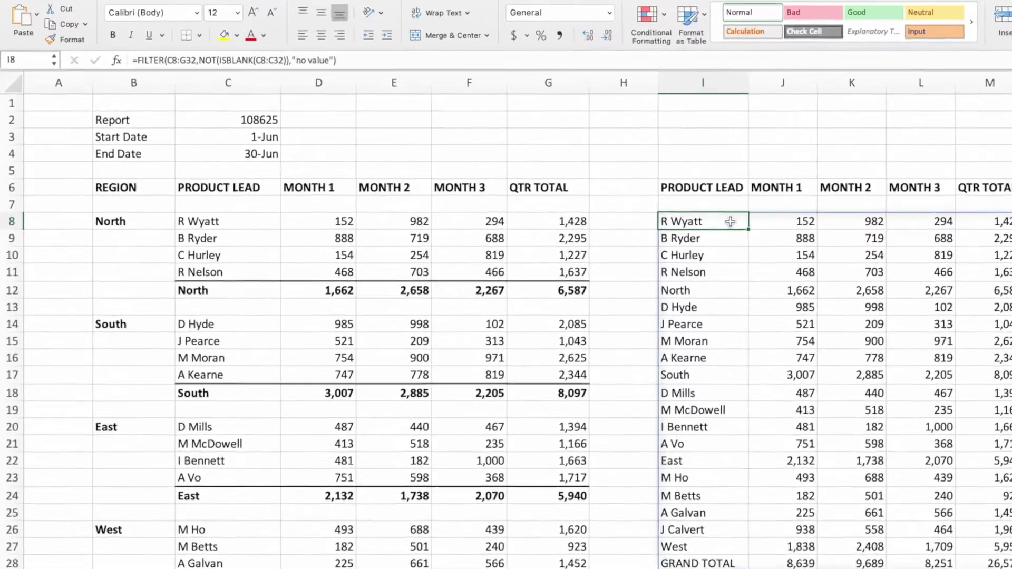
- Wrap the NOT(ISBLANK(C8:C32)) condition in parentheses and commit the I8 FILTER with "no value" fallback
left_click(196, 59)
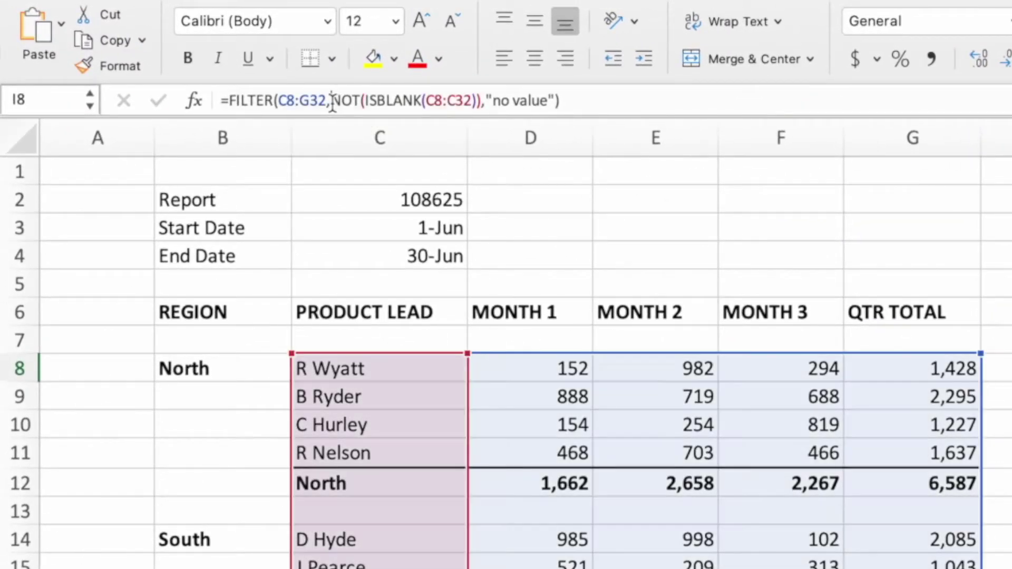
left_click(332, 102)
type("(")
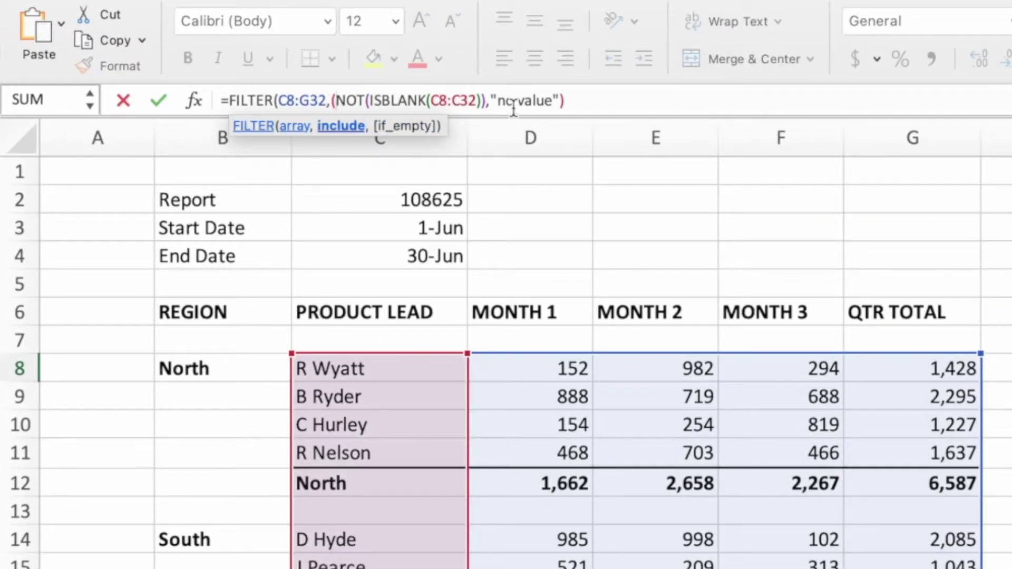
left_click(485, 100)
type(",")
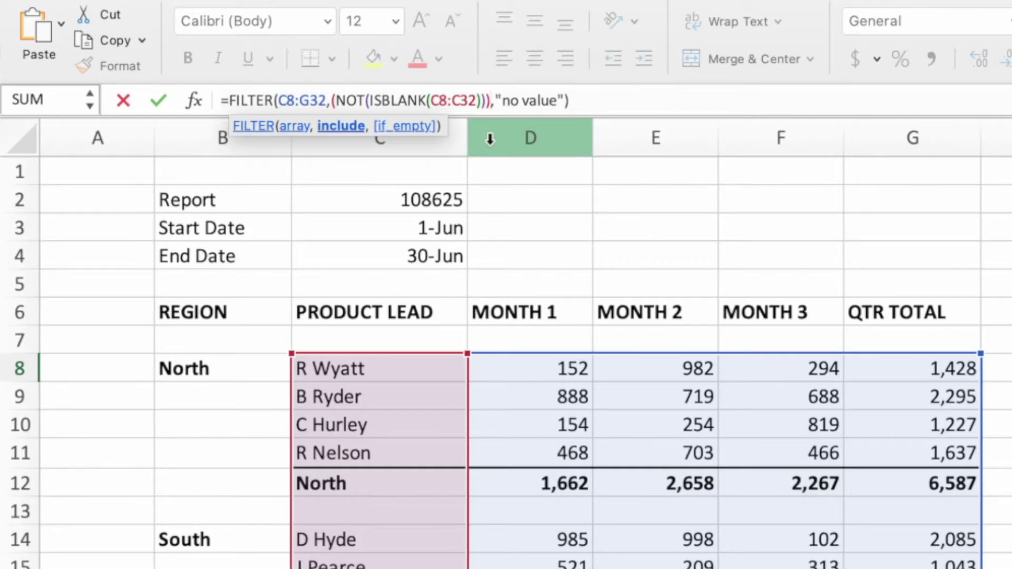
key("Return")
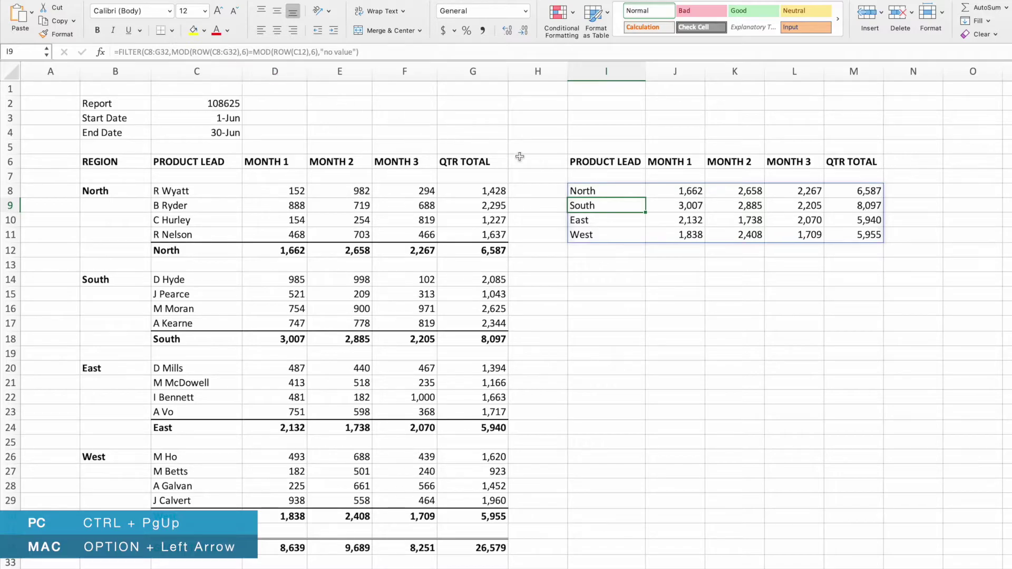
- Copy the MOD(ROW(C8:G32),6)=MOD(ROW(C12),6) condition from the other I8 formula
left_click(619, 190)
left_click_drag(172, 53, 318, 52)
key("super+c")
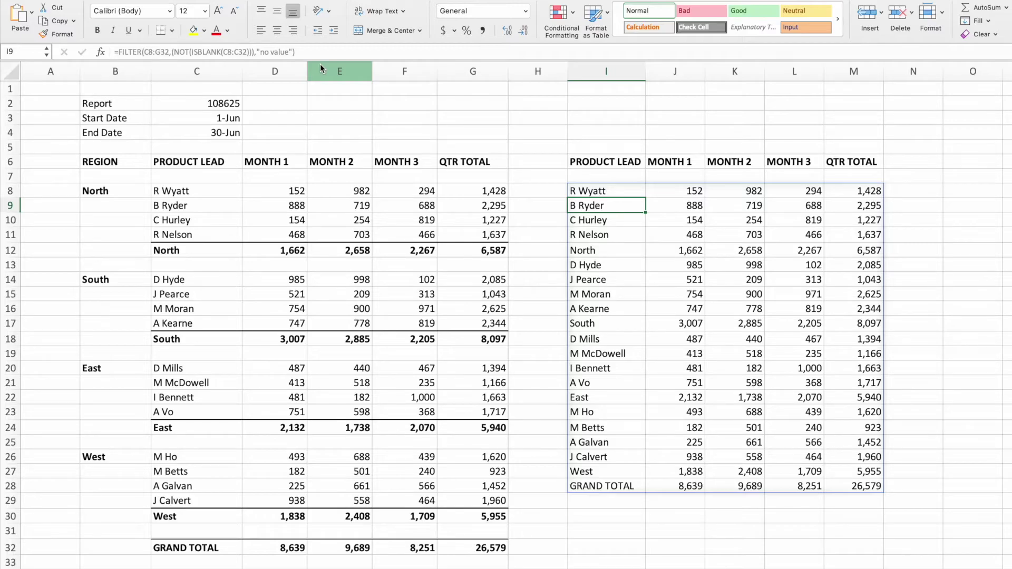
left_click(628, 191)
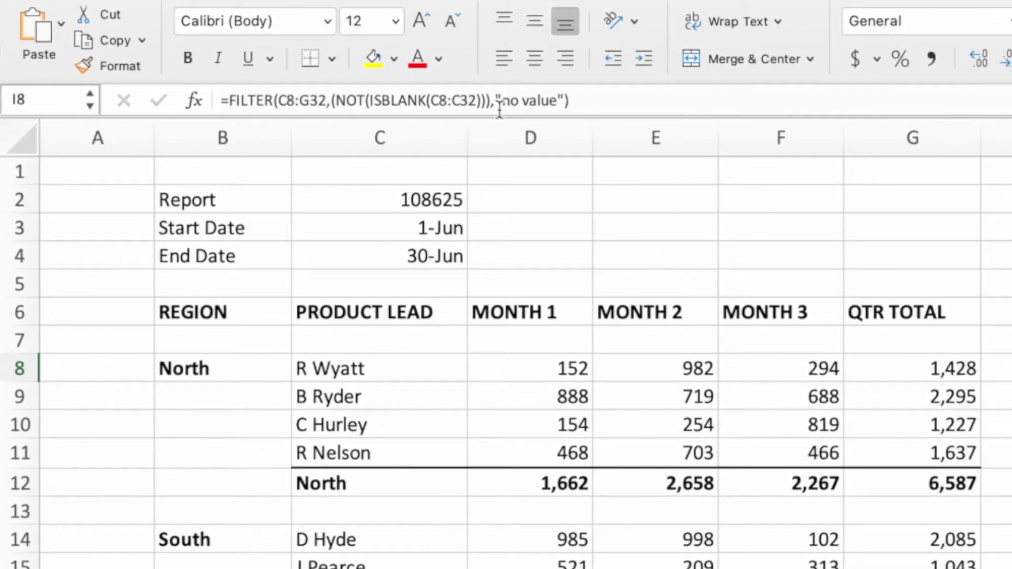
- Multiply the non-blank test by the pasted MOD condition, leaving the North, South, East, West totals
left_click(493, 102)
type("*")
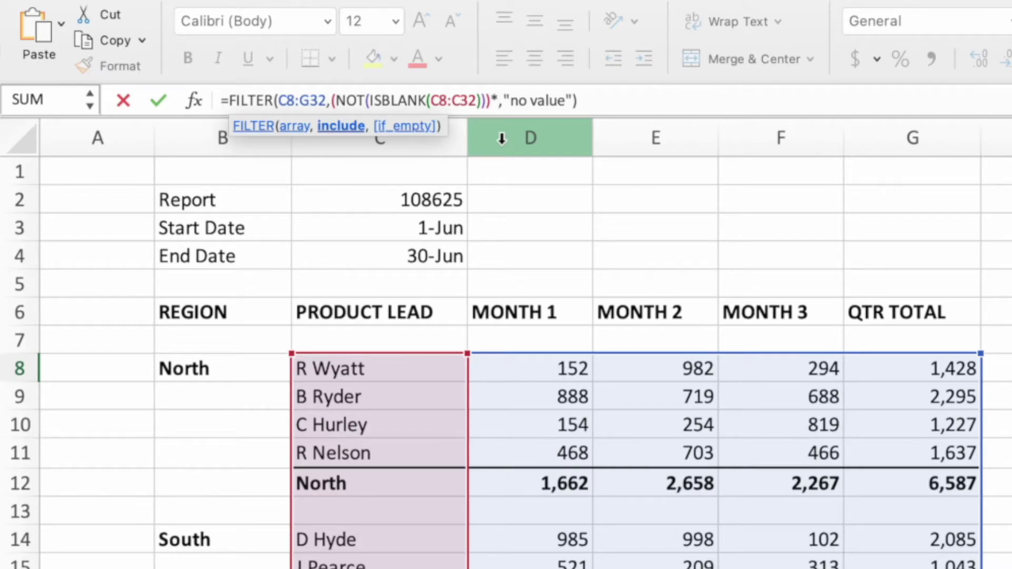
type("(")
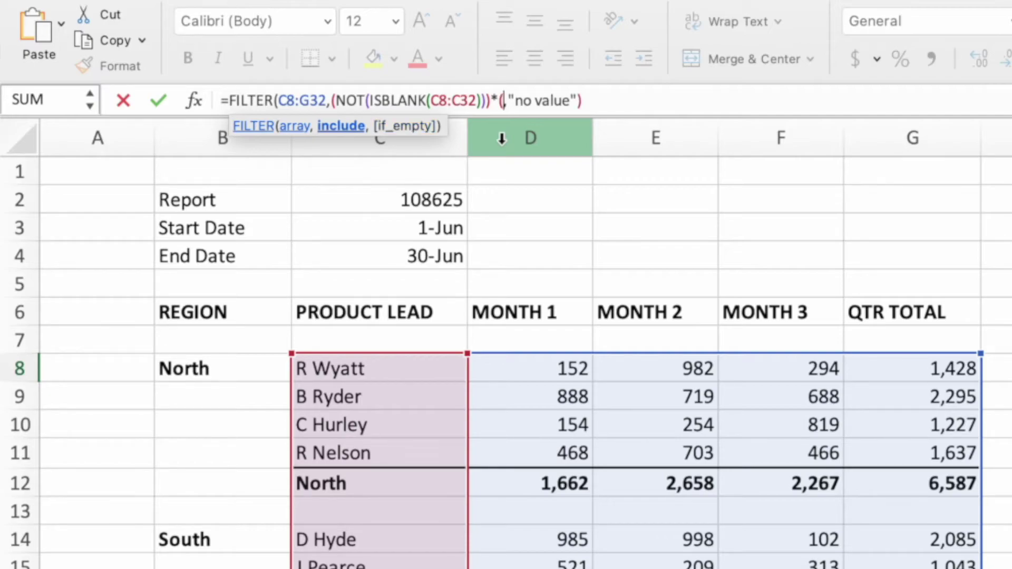
type(")")
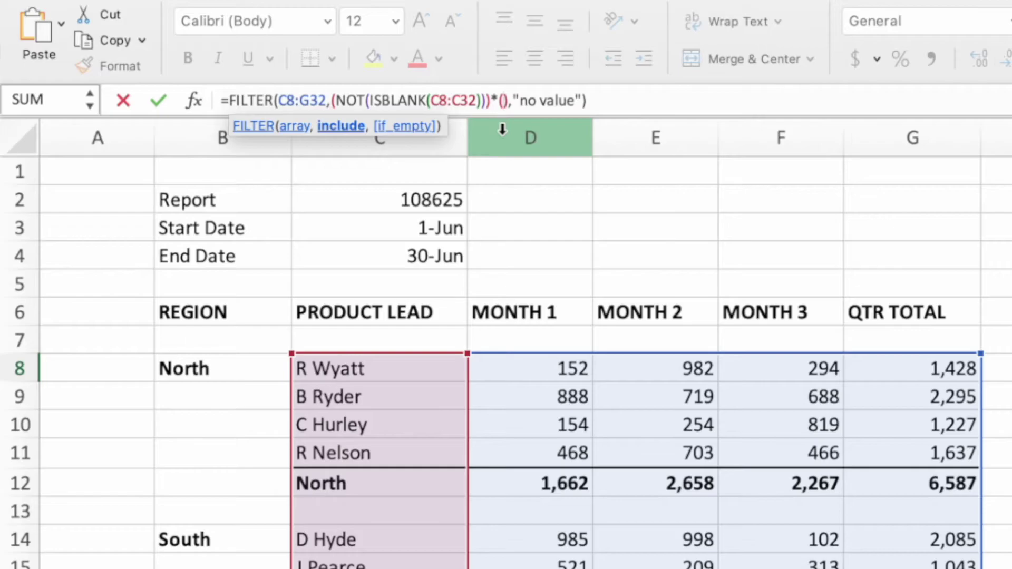
key("super+v")
key("Return")
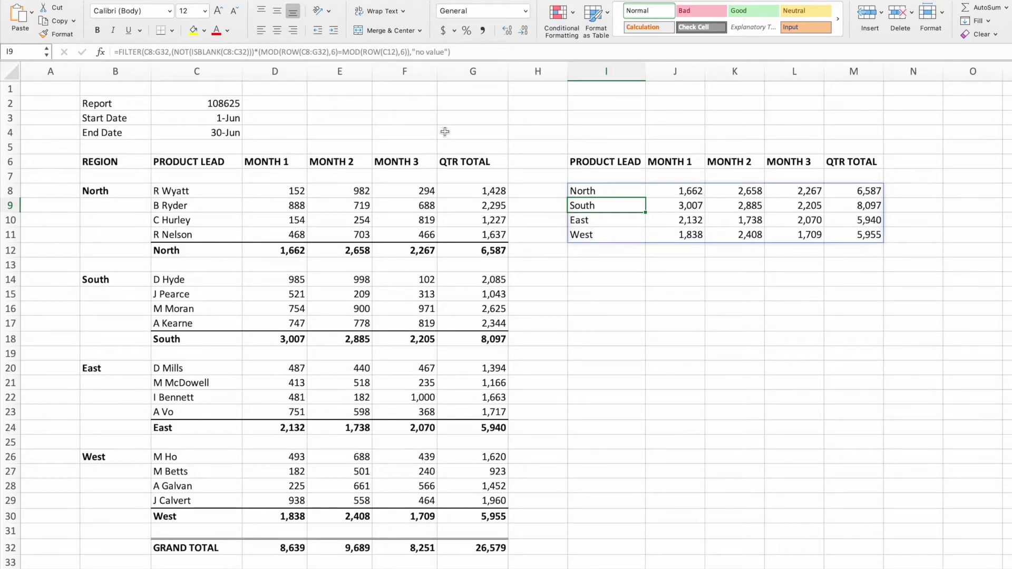
left_click(631, 191)
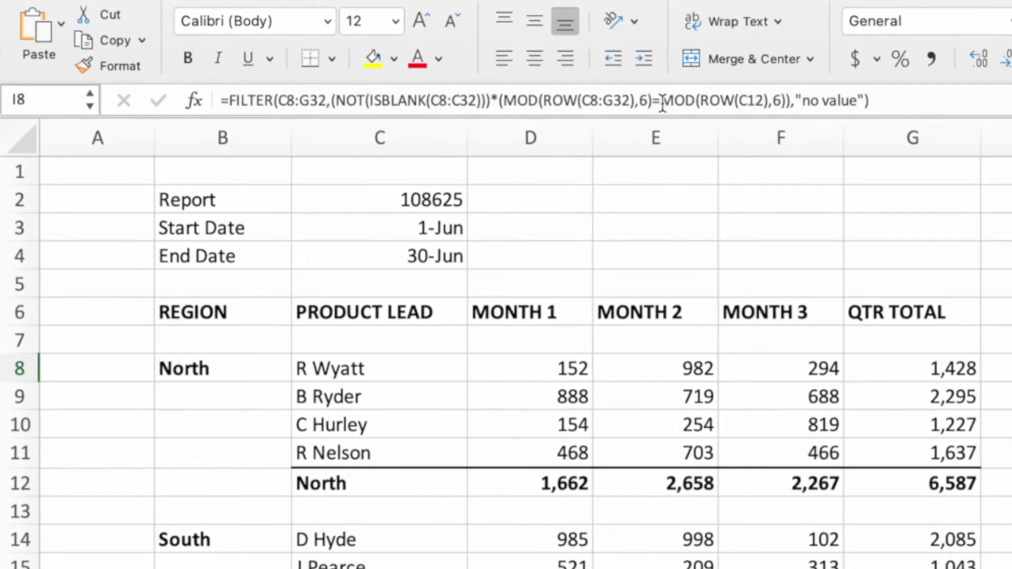
- Change the MOD comparison from = to <> so subtotal rows are excluded
left_click(658, 100)
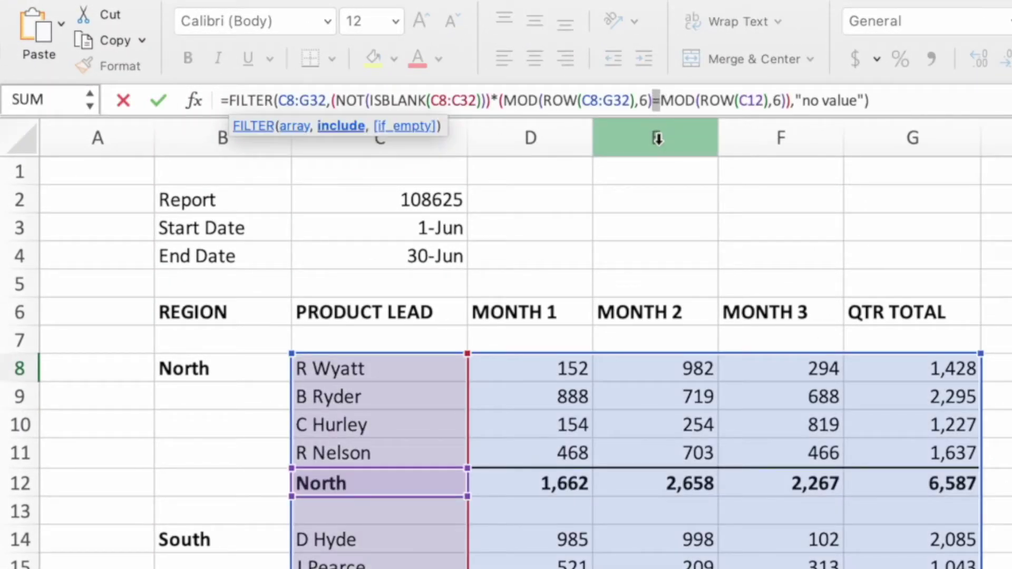
type("<>")
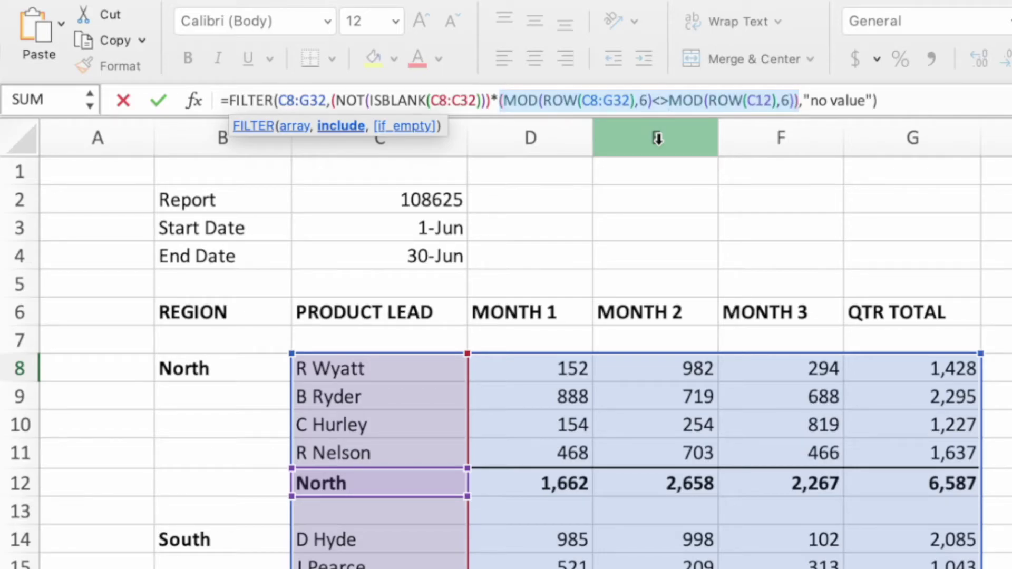
key("Return")
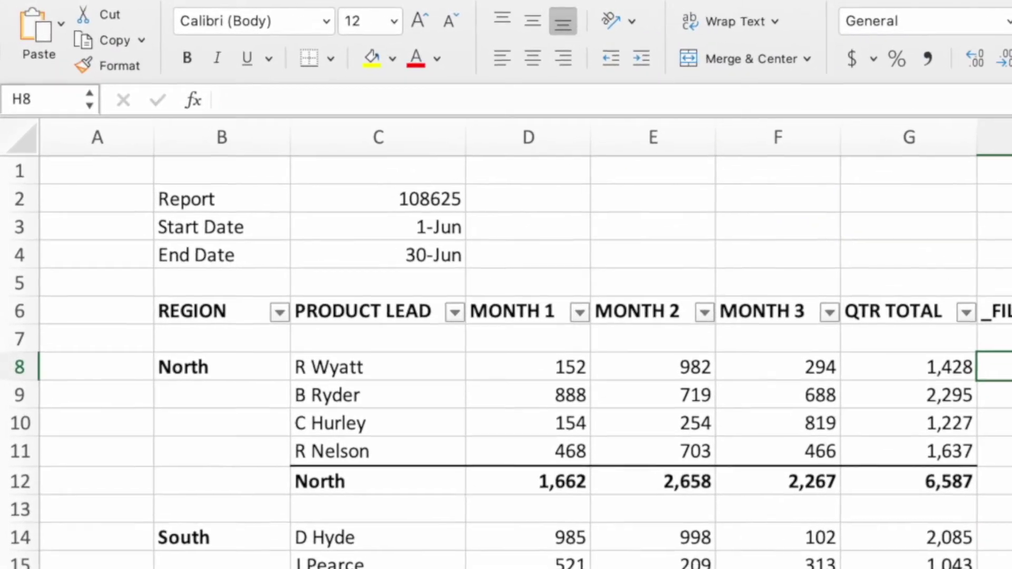
- Enter =MOD(ROW(C8:C30),6)=MOD( in H8 as the start of the comparison
type("=")
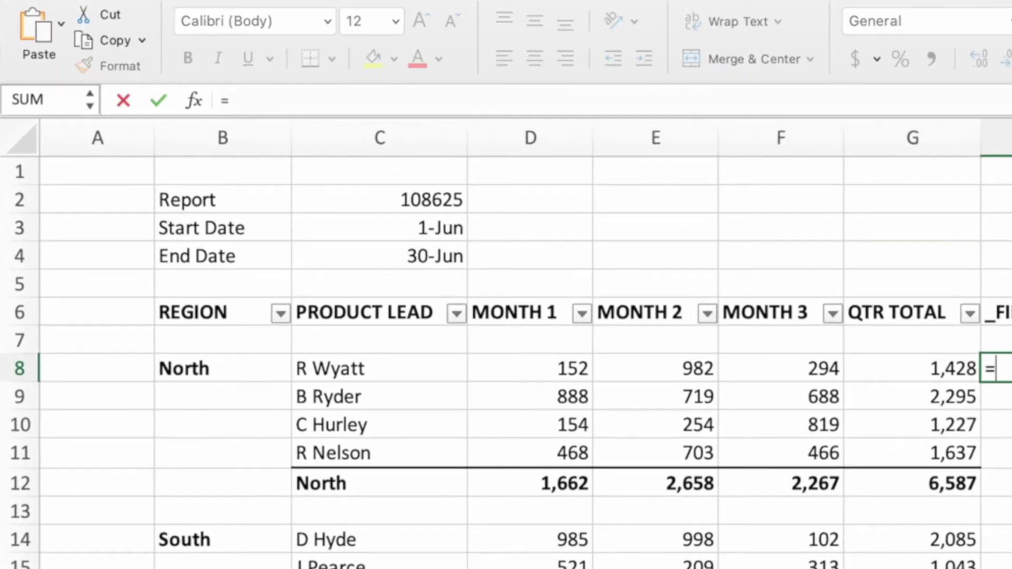
type("MOD(")
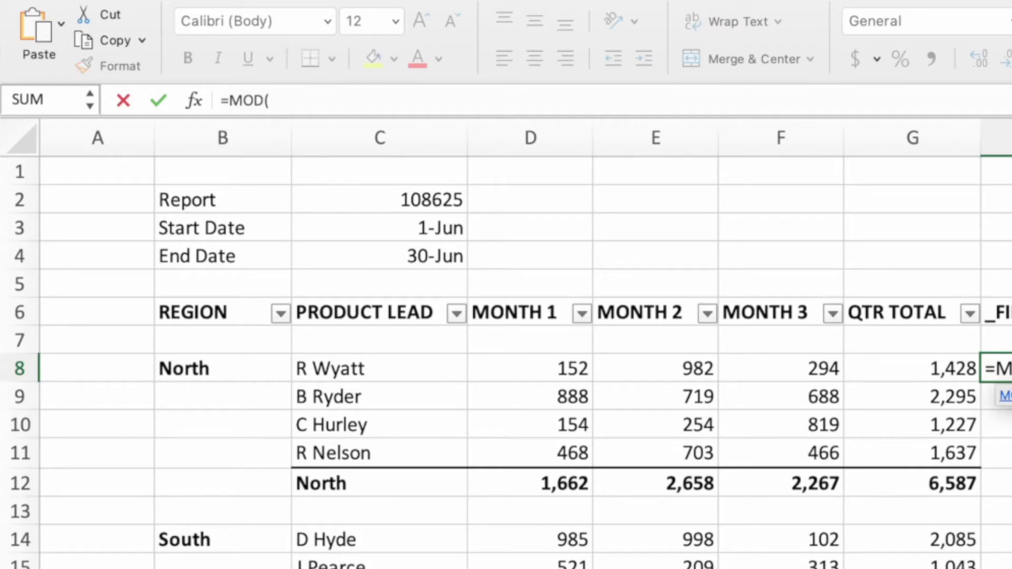
type("ROW(")
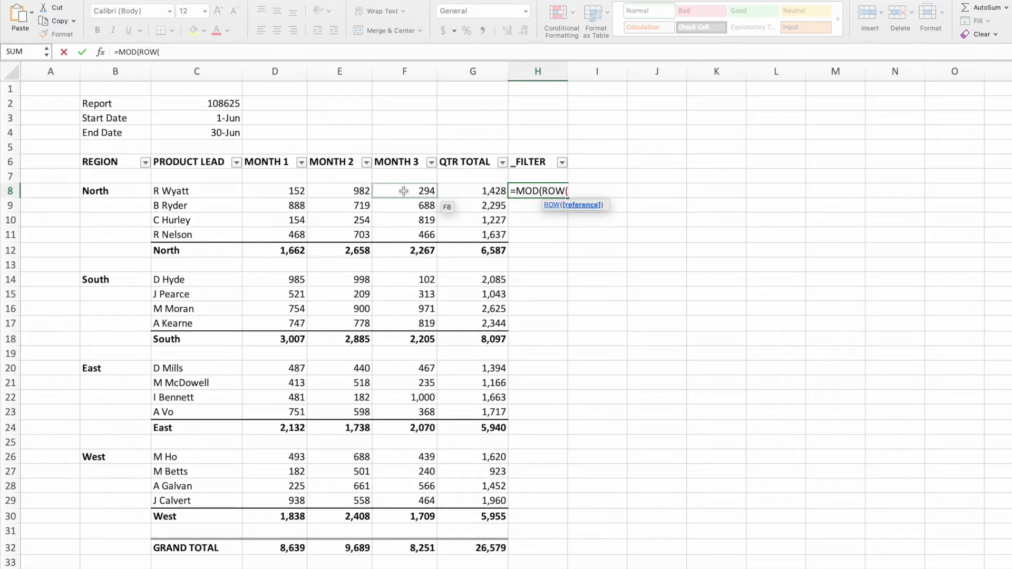
left_click_drag(221, 190, 219, 520)
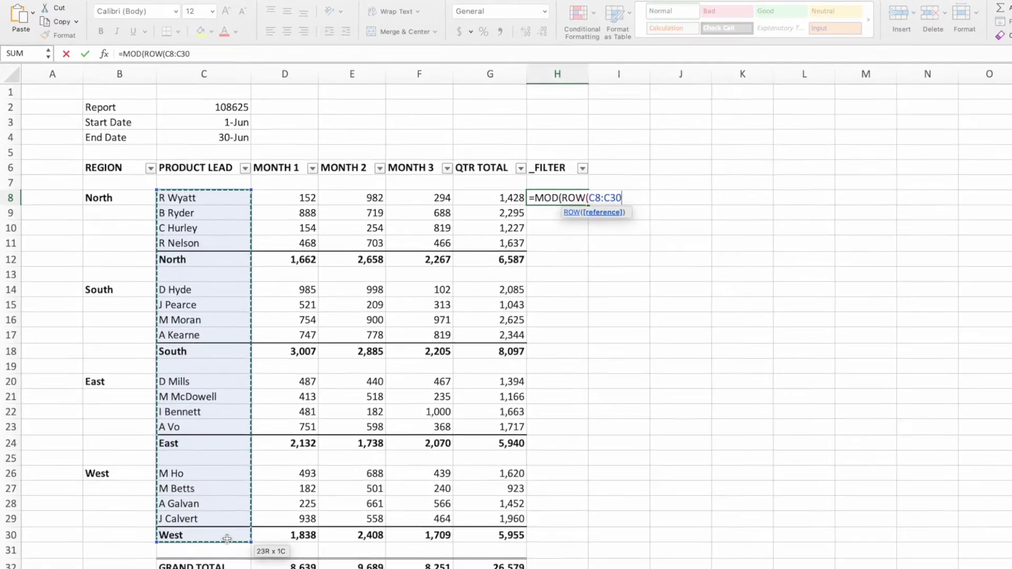
type("),")
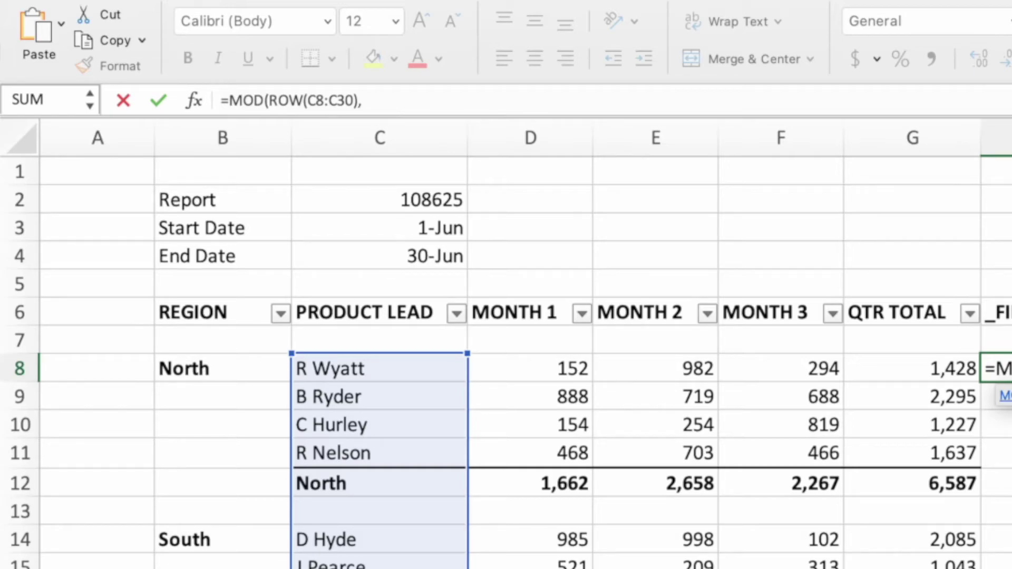
type("6)")
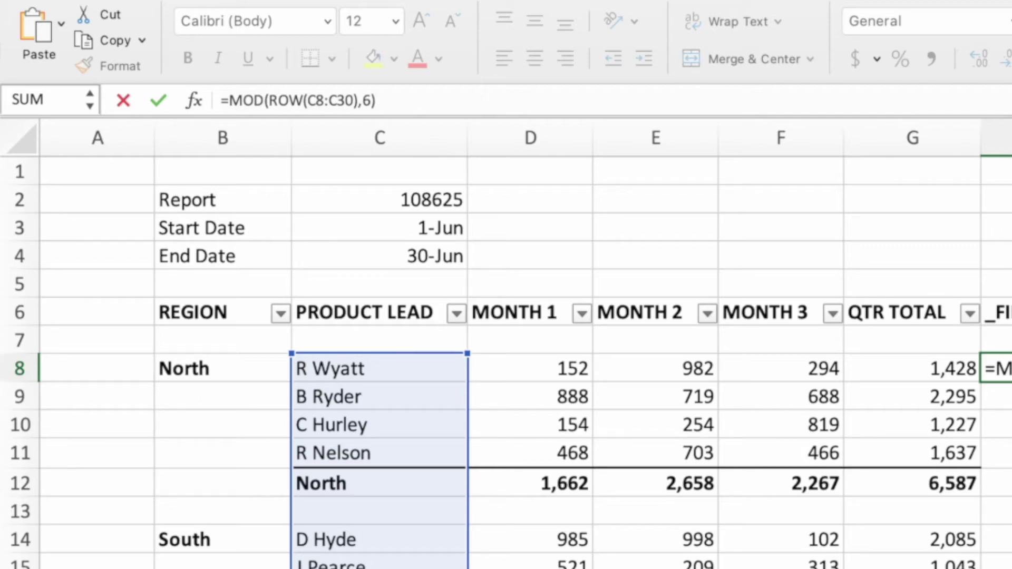
type("=MOD(")
- Complete H8 as =MOD(ROW(C8:C30),6)=MOD(ROW(C9),6) and commit it to spill TRUE/FALSE values
type("ROW(")
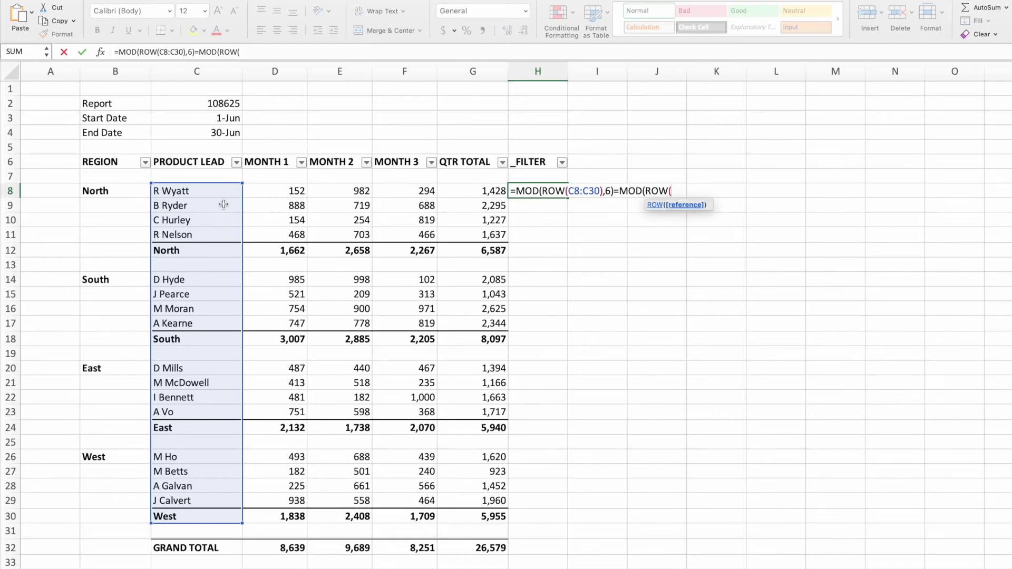
left_click(223, 205)
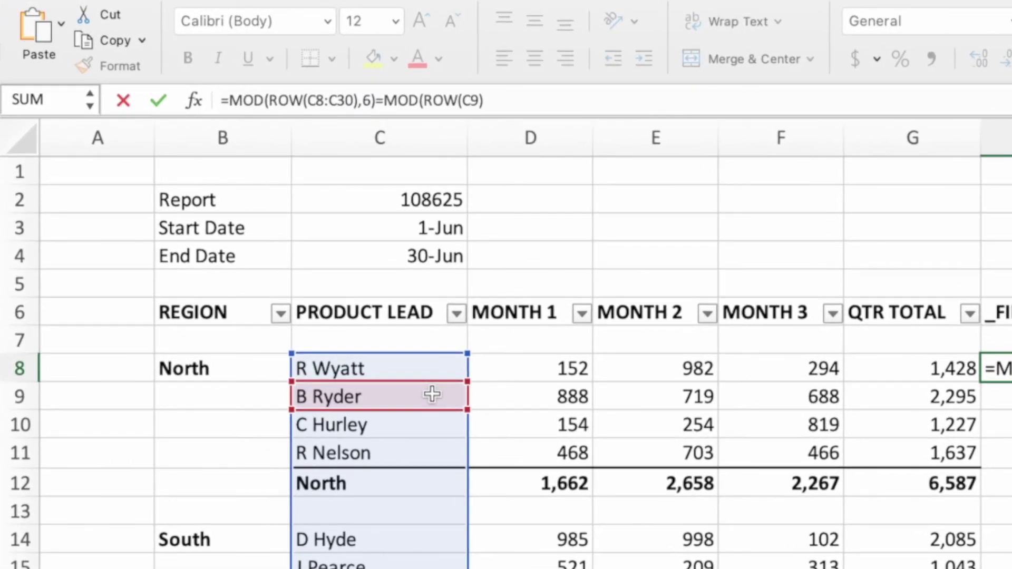
type("),6")
type(")")
key("Return")
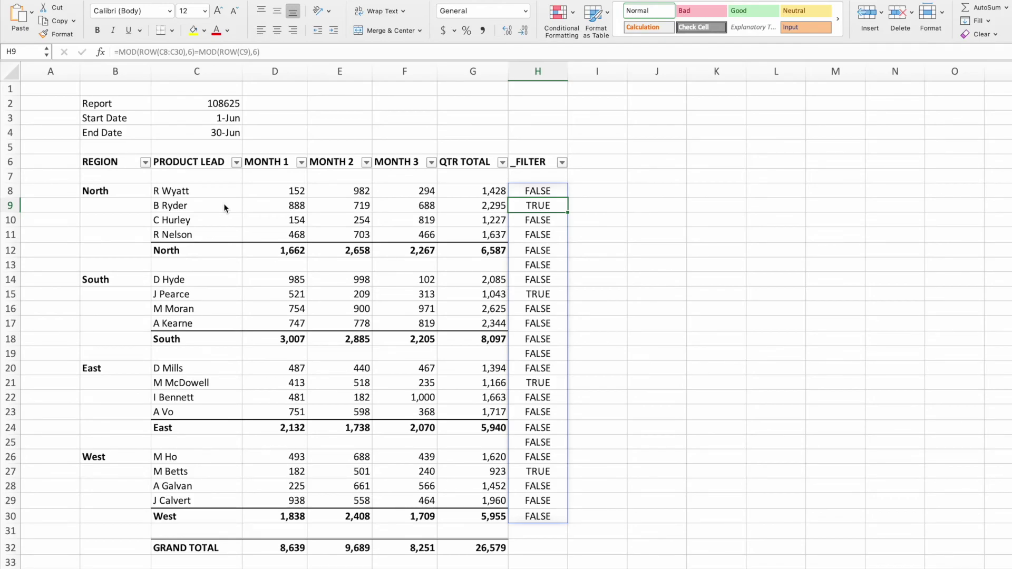
- Filter the _FILTER column to TRUE only, clearing FALSE and (Blanks)
left_click(562, 163)
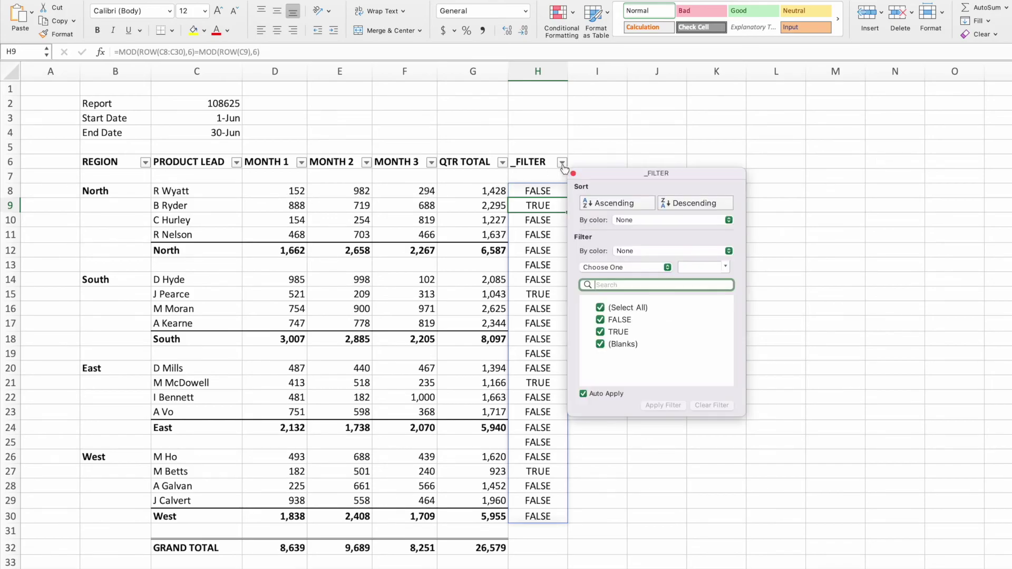
left_click(600, 320)
left_click(601, 376)
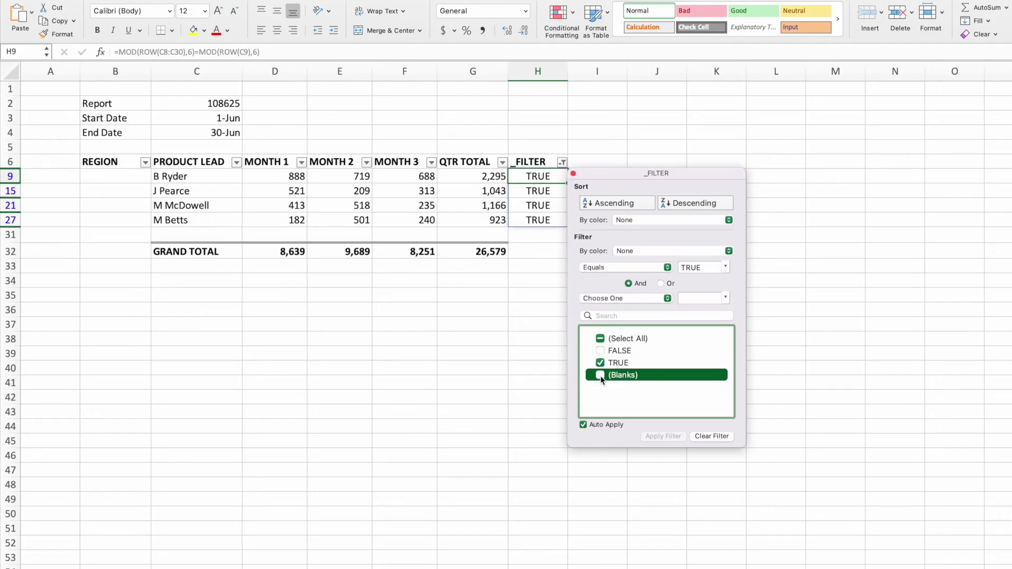
left_click(573, 173)
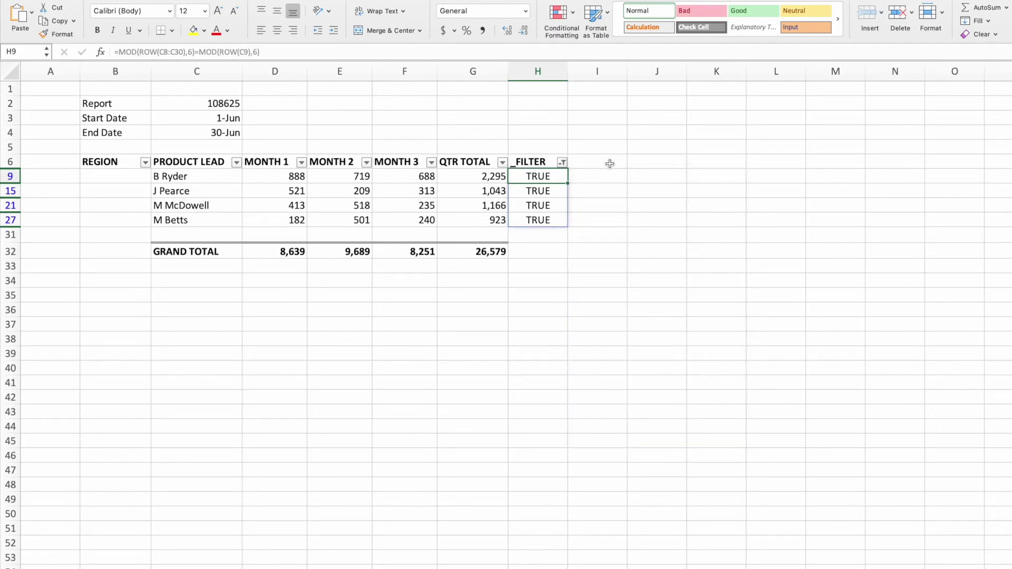